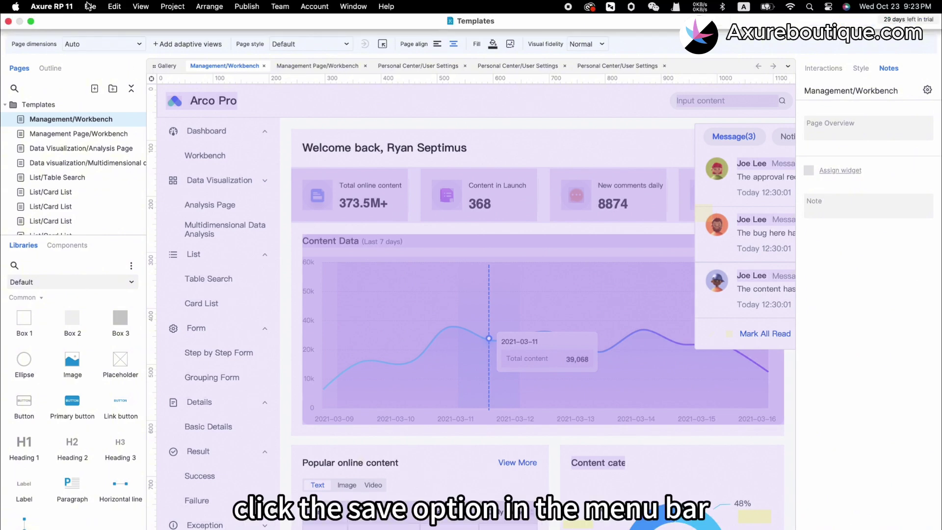
Save the upgraded document as Templates_RP11.rp in the Axure Widget Library folder.
left_click(91, 6)
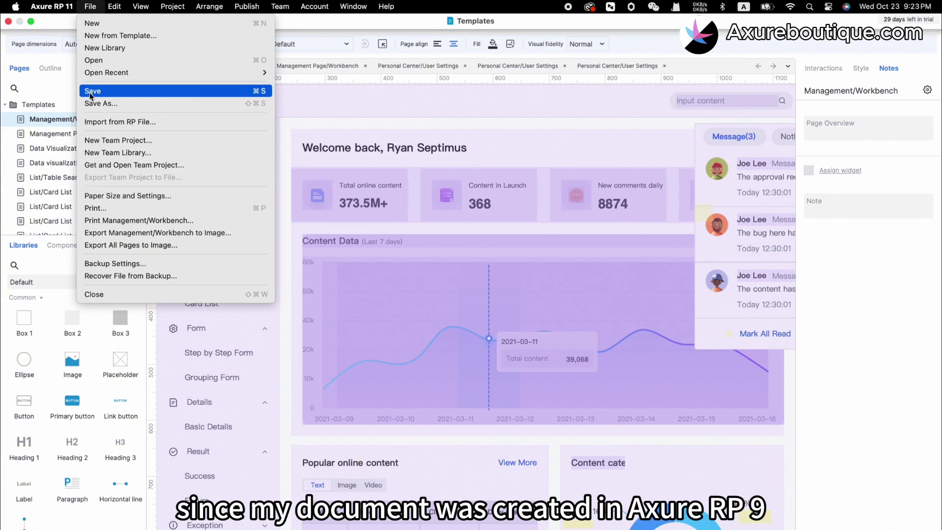
left_click(90, 92)
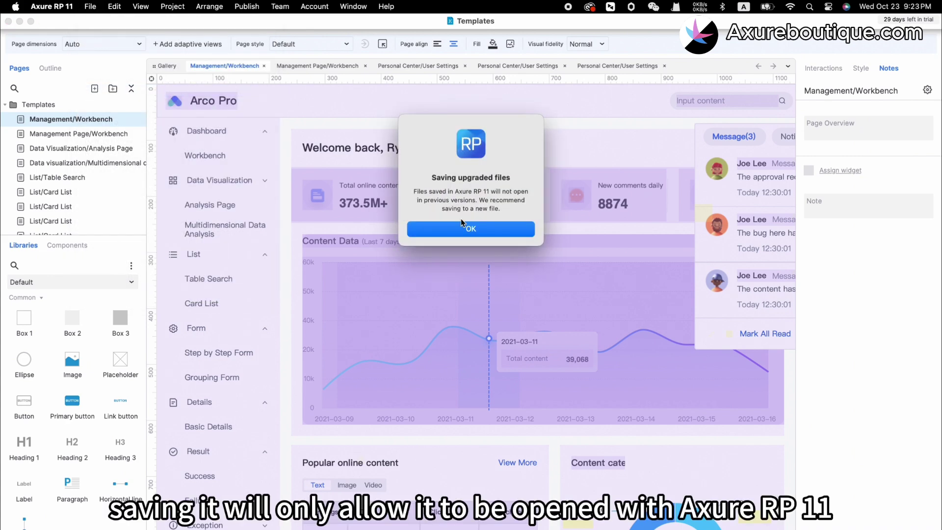
left_click(462, 229)
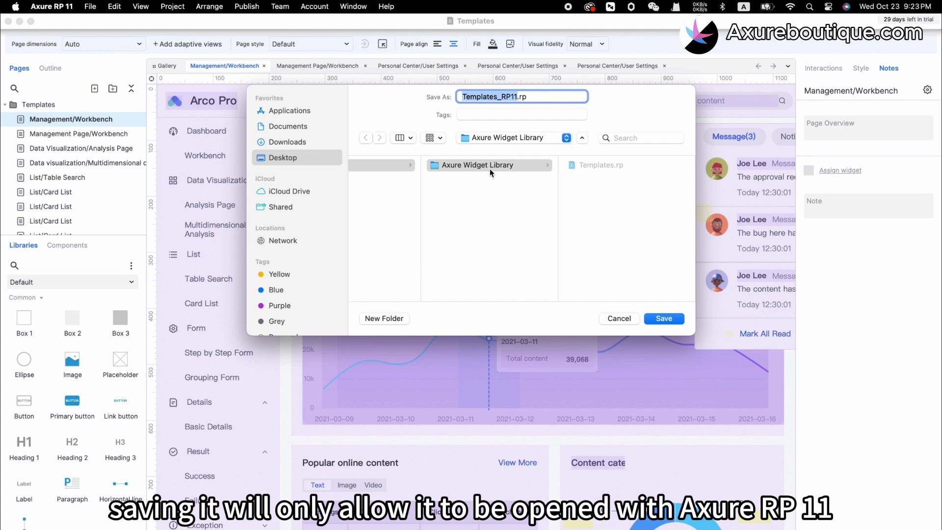
left_click(665, 318)
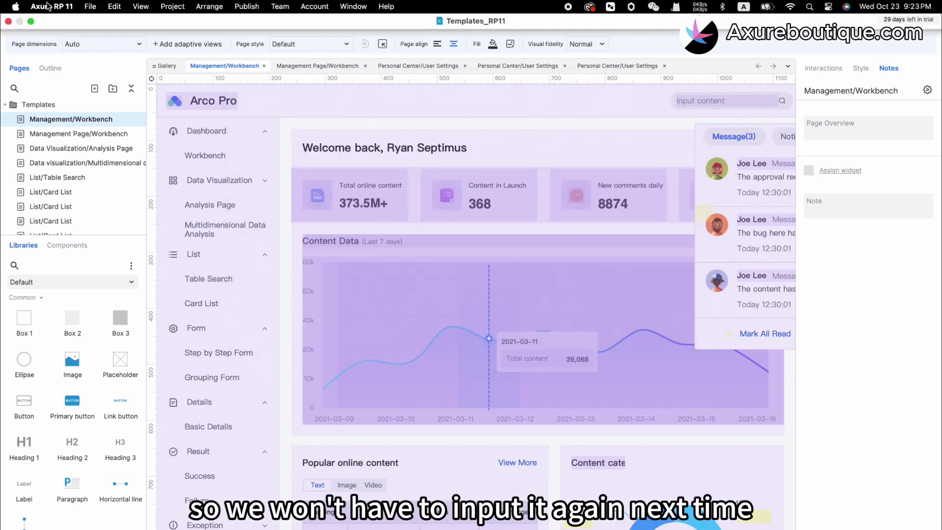
Save a copy under the same name, Templates_RP11.rp, in the Axure Widget Library folder, replacing the existing file.
left_click(91, 7)
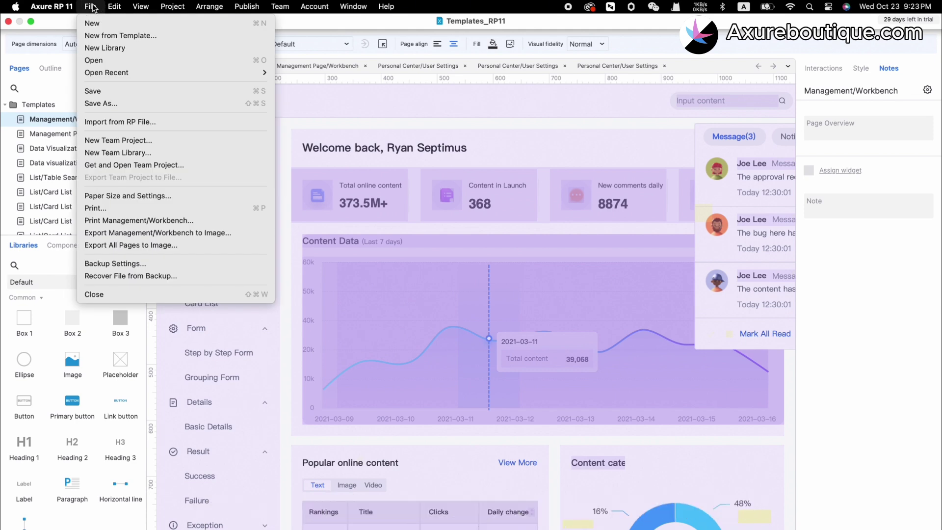
left_click(104, 105)
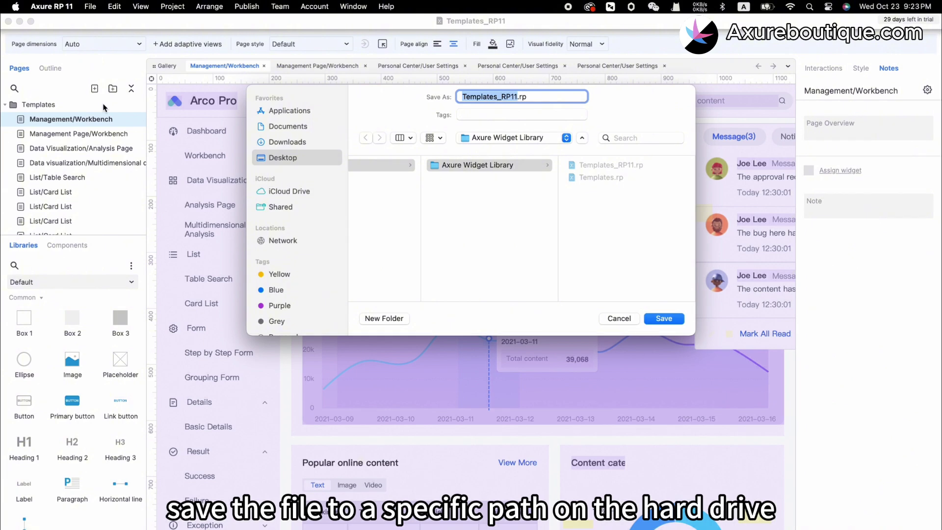
left_click(662, 318)
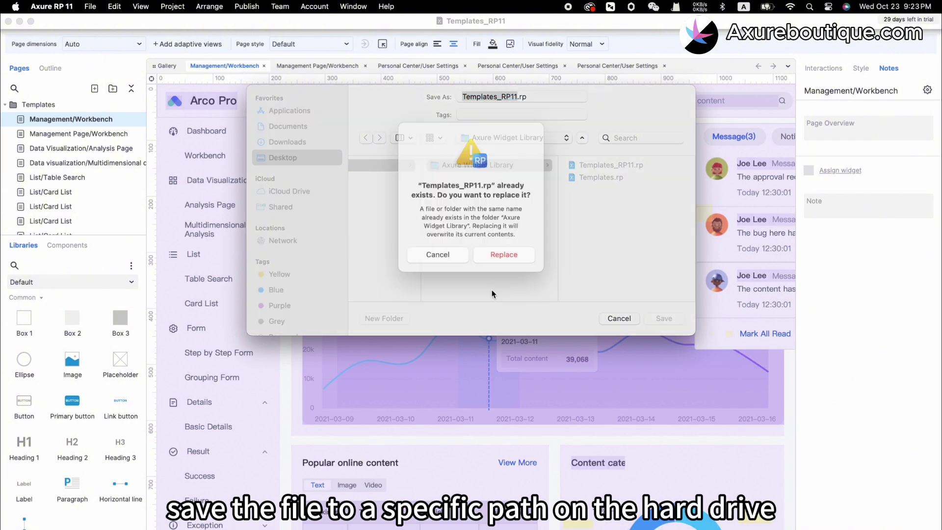
left_click(495, 270)
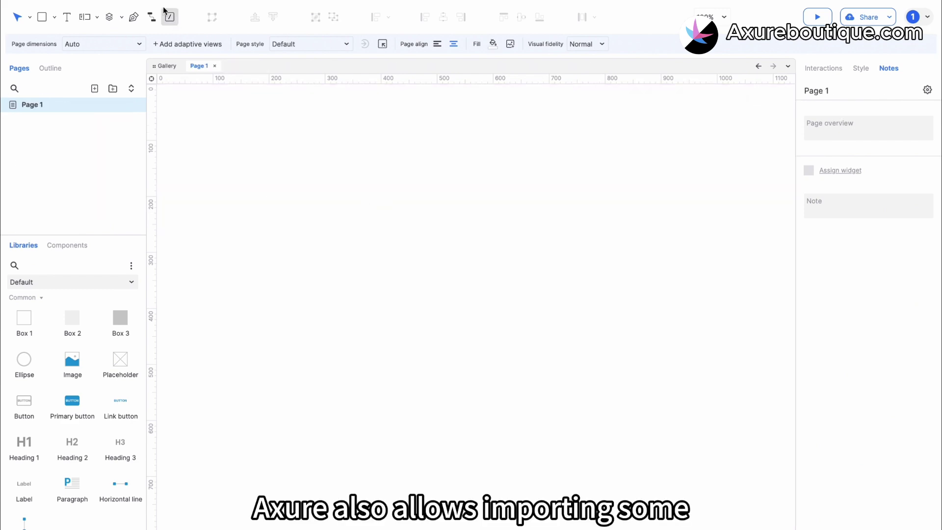
Start an import from the RP file Templates_RP11.rp into the untitled project.
mouse_move(165, 1)
left_click(90, 6)
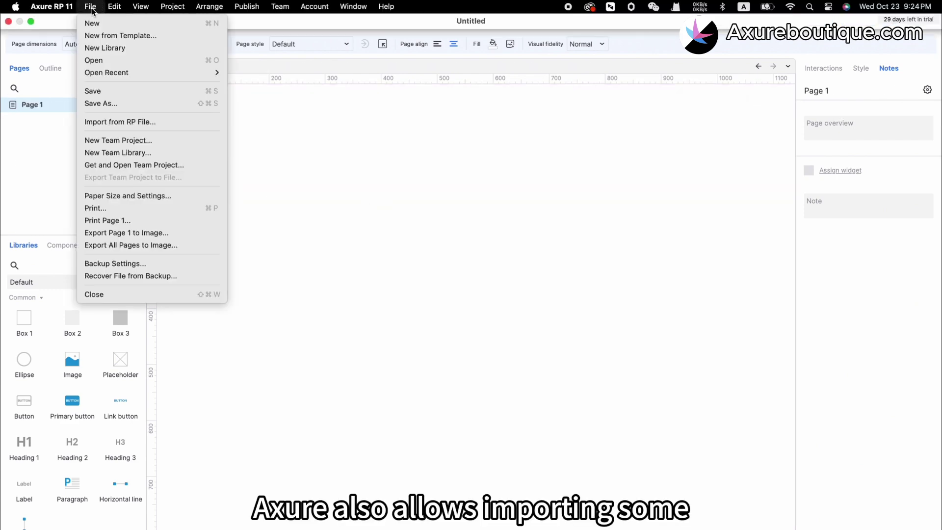
left_click(119, 123)
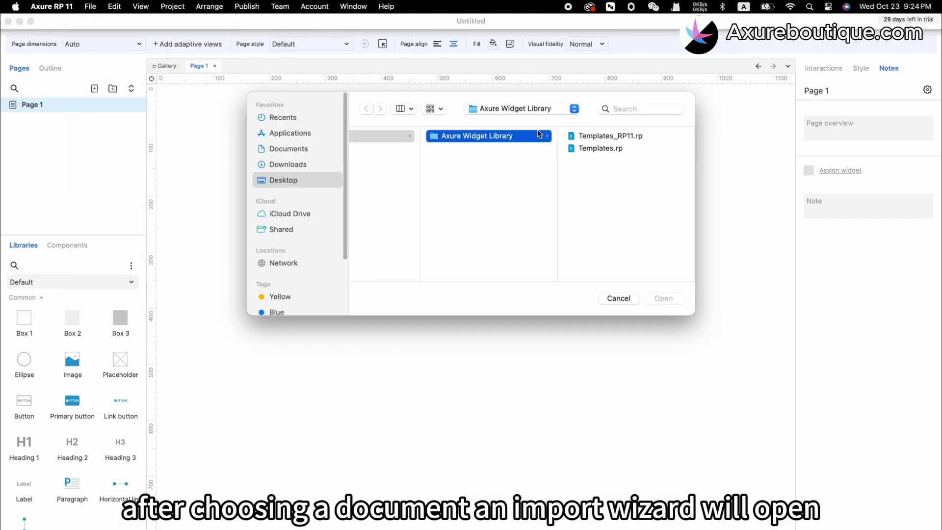
left_click(608, 136)
double_click(505, 140)
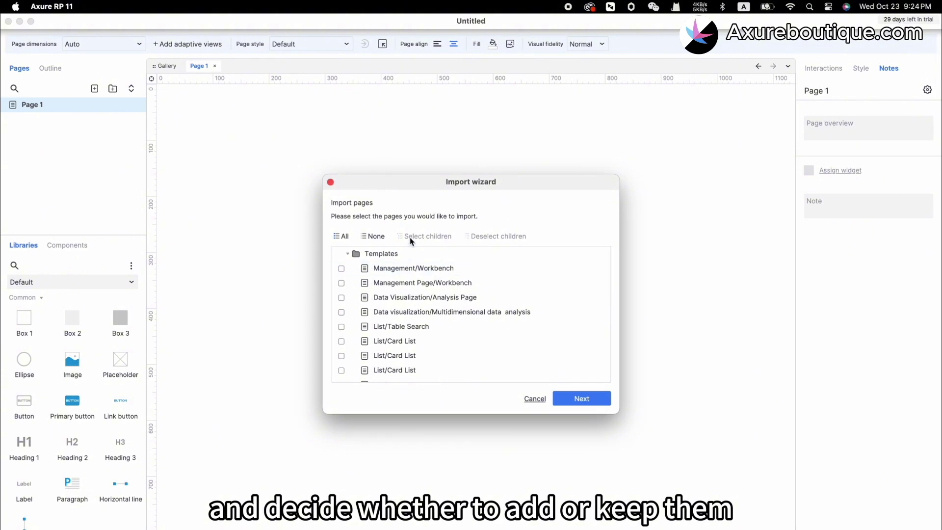
Choose all pages of the Templates file for import and continue past the components selection.
left_click(341, 236)
scroll(358, 279, "down", 10)
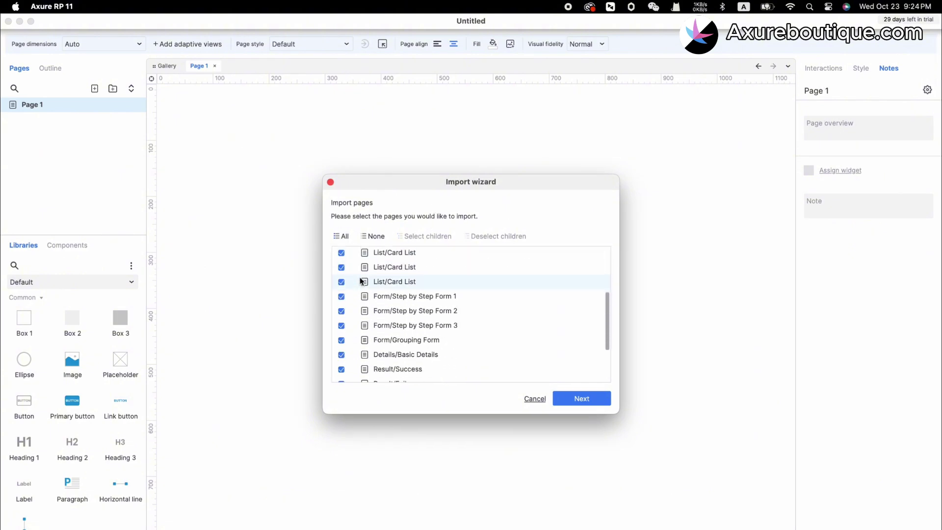
left_click(564, 393)
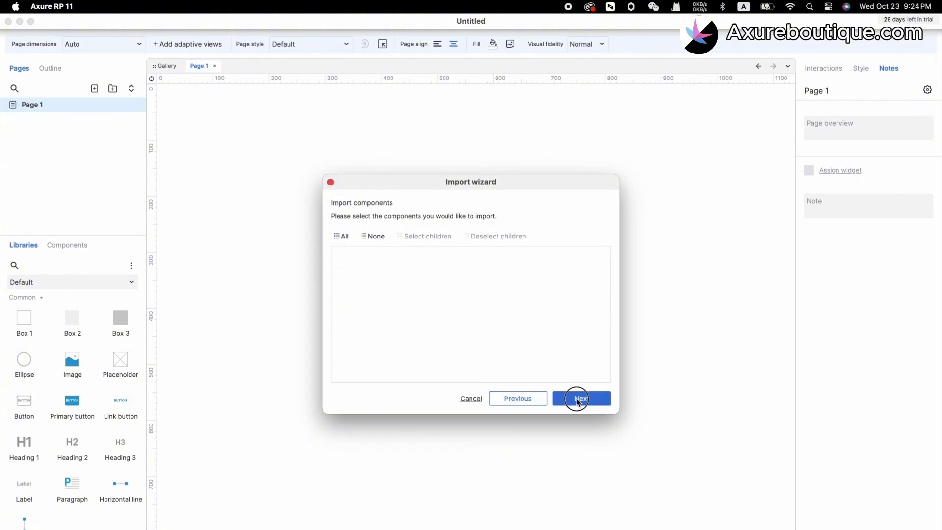
left_click(565, 392)
Review the page import actions and accept them along with the default adaptive view set and generator configuration choices.
scroll(486, 329, "down", 10)
scroll(485, 329, "up", 10)
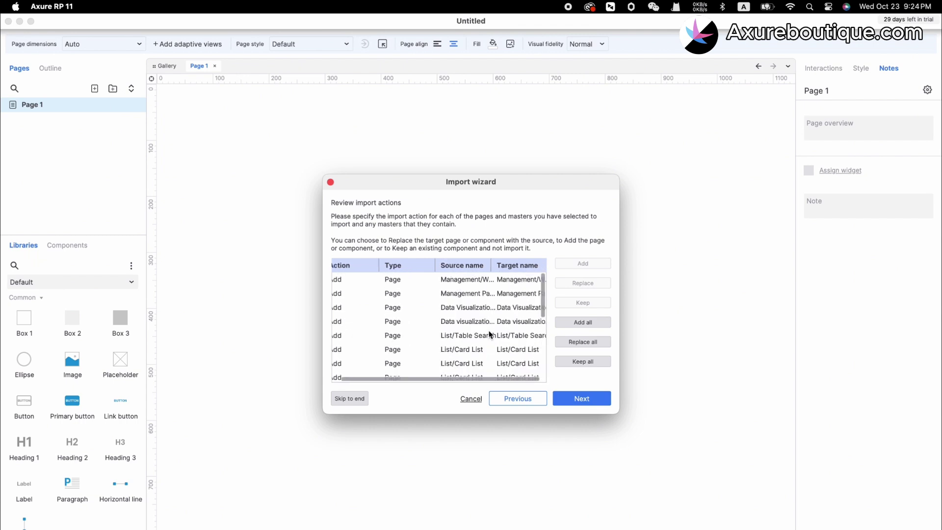
left_click(593, 399)
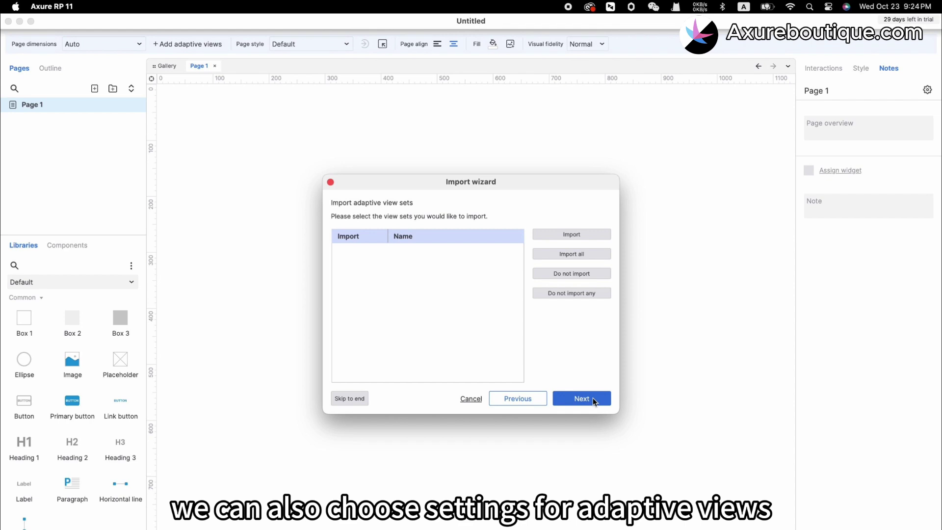
left_click(593, 398)
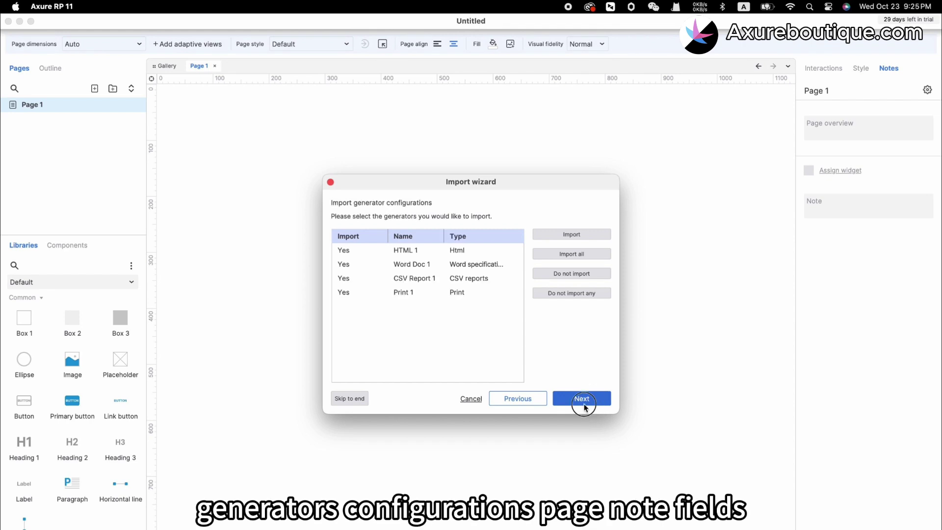
left_click(583, 402)
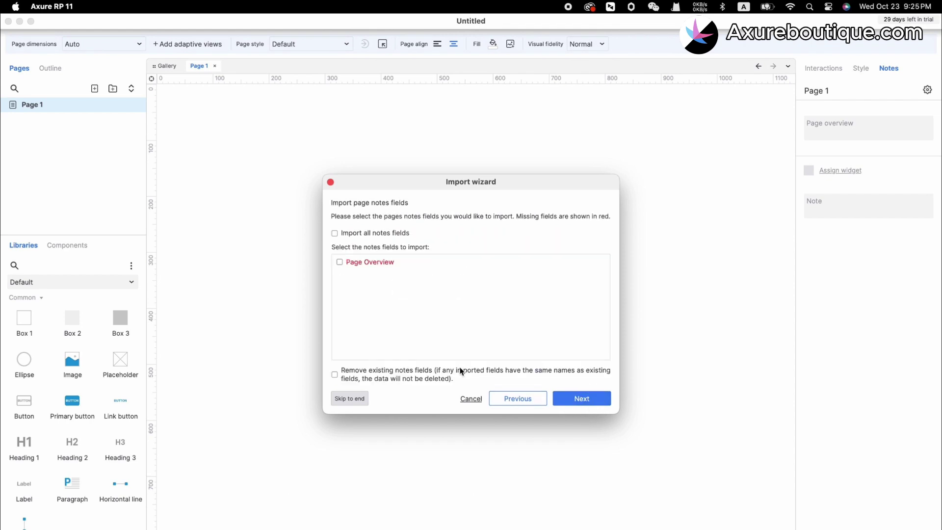
Include the Page Overview notes field and all widget notes fields and sets, and advance to the widget styles.
left_click(339, 262)
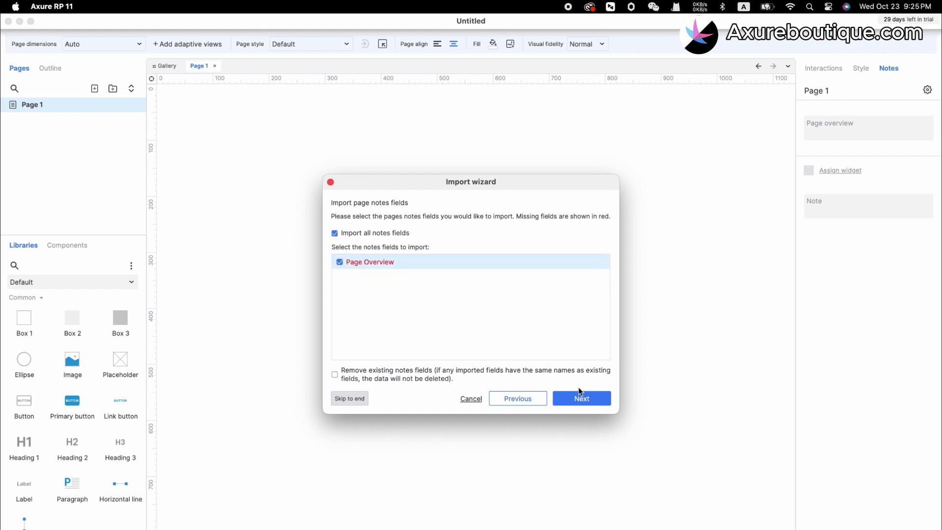
left_click(584, 399)
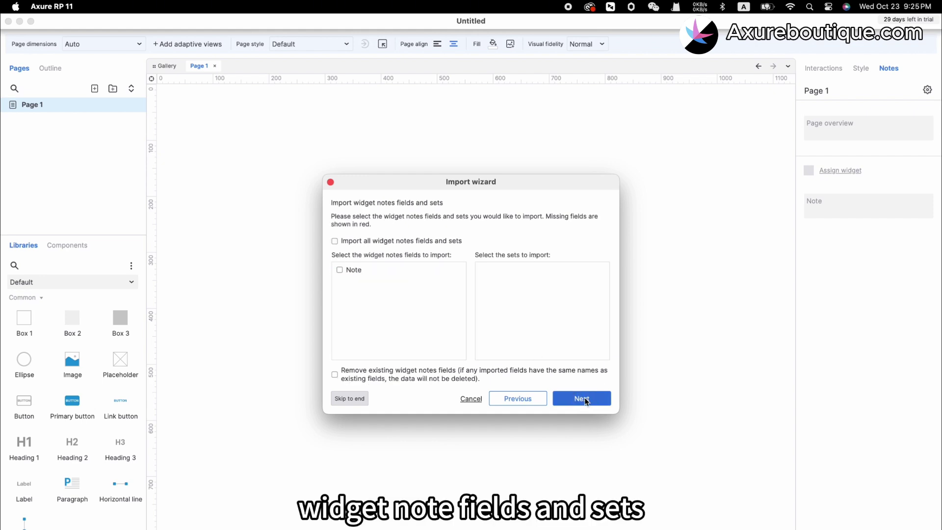
left_click(335, 241)
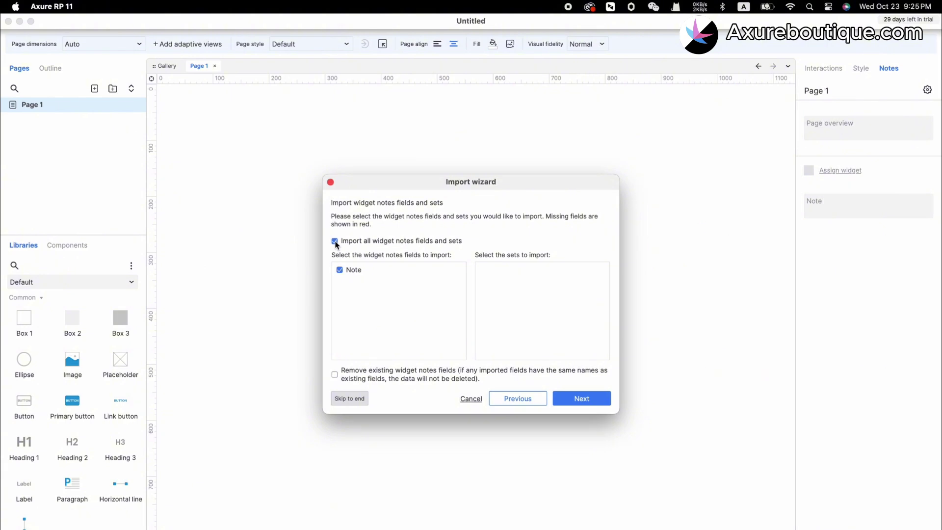
left_click(582, 397)
left_click(583, 396)
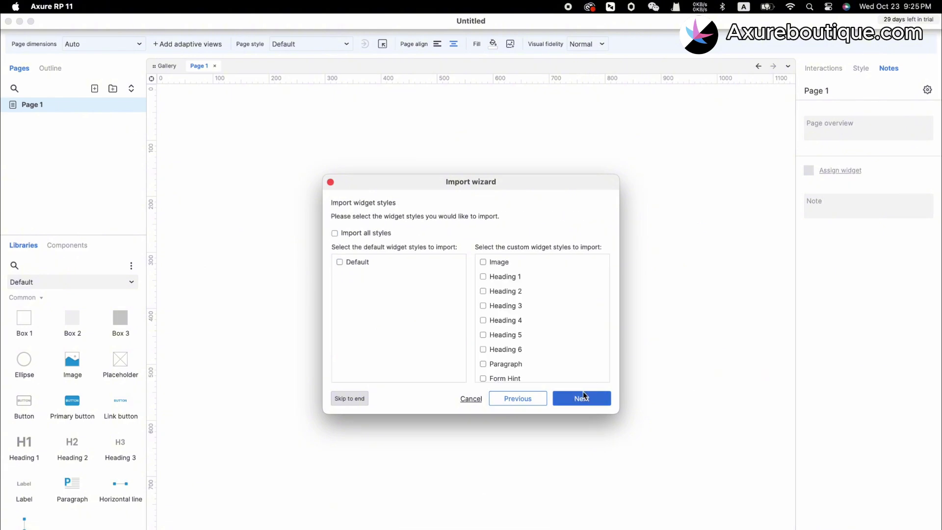
Include all default and custom widget styles in the import.
left_click(335, 233)
scroll(557, 361, "down", 2)
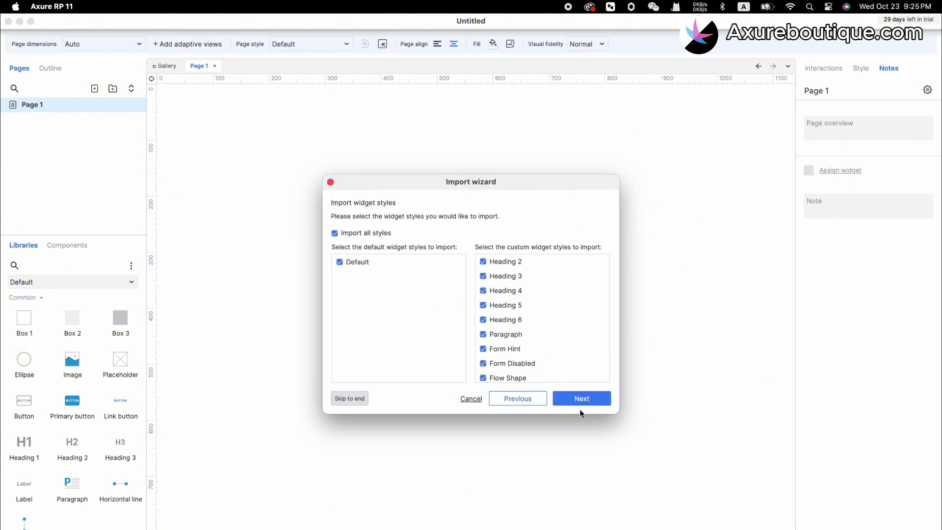
left_click(584, 400)
Include all variables in the import, review the import summary and finish the import.
left_click(334, 235)
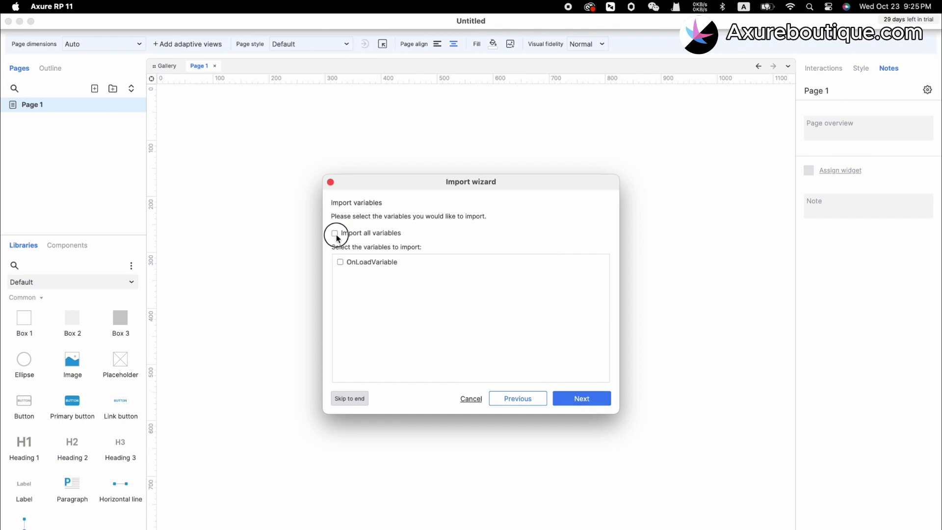
left_click(582, 399)
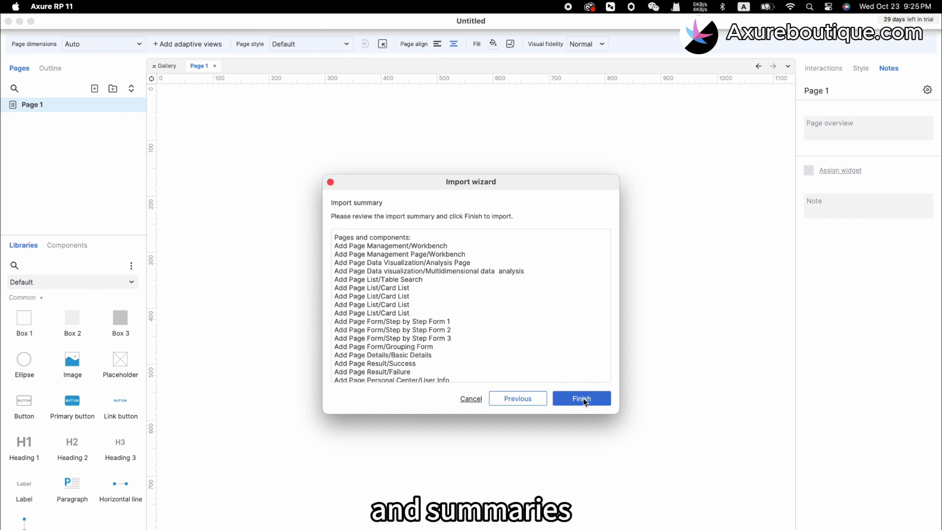
scroll(576, 351, "down", 2)
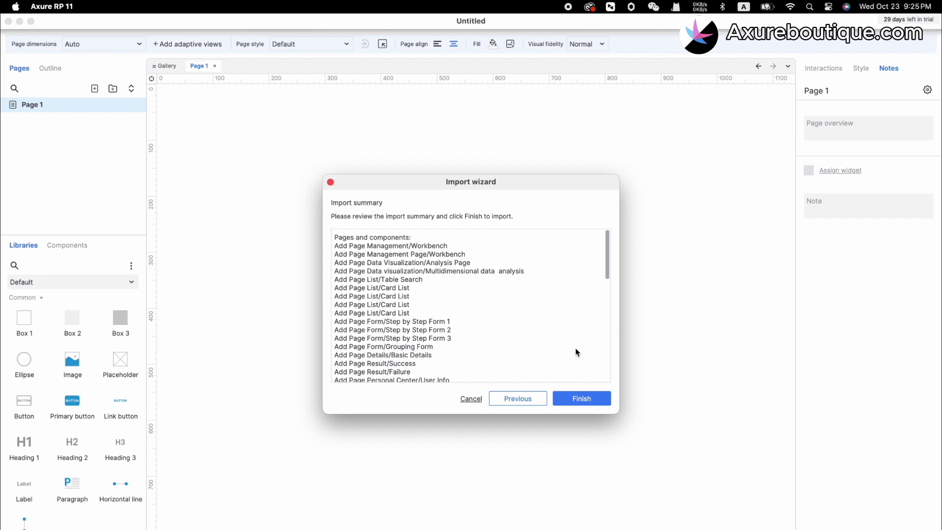
left_click(581, 399)
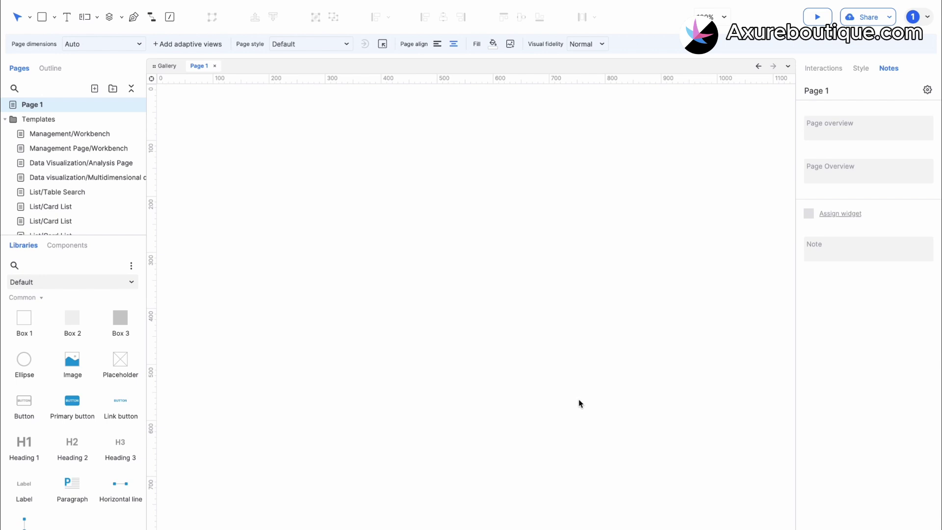
Review the automatic backup settings, keeping backups enabled with a 30-minute interval.
left_click(91, 7)
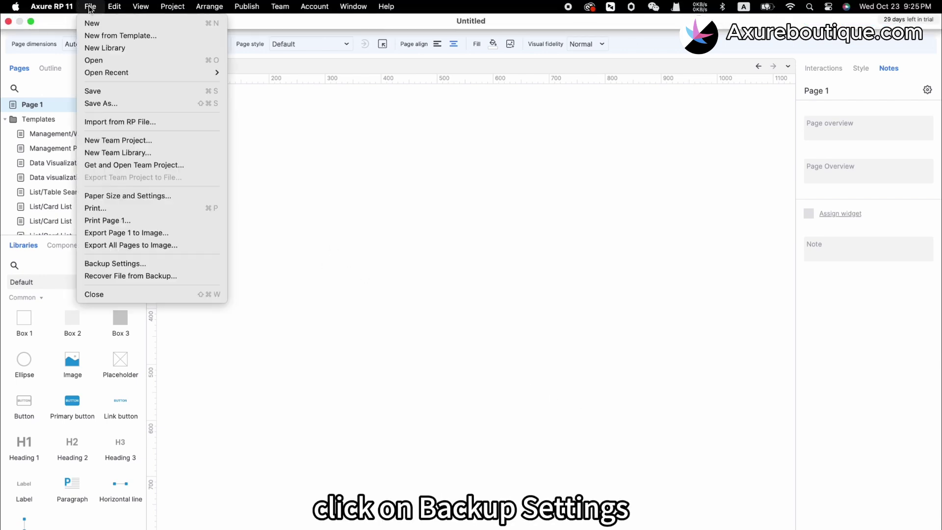
left_click(110, 266)
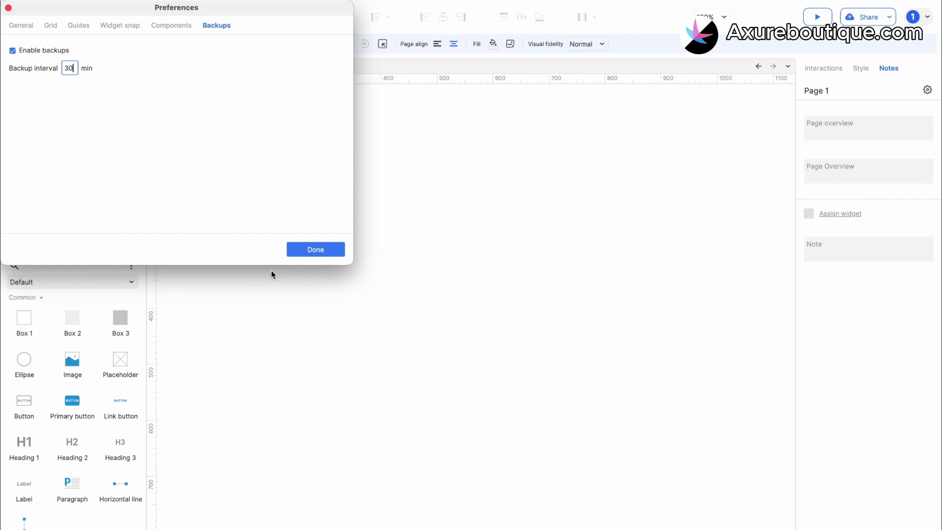
left_click(315, 250)
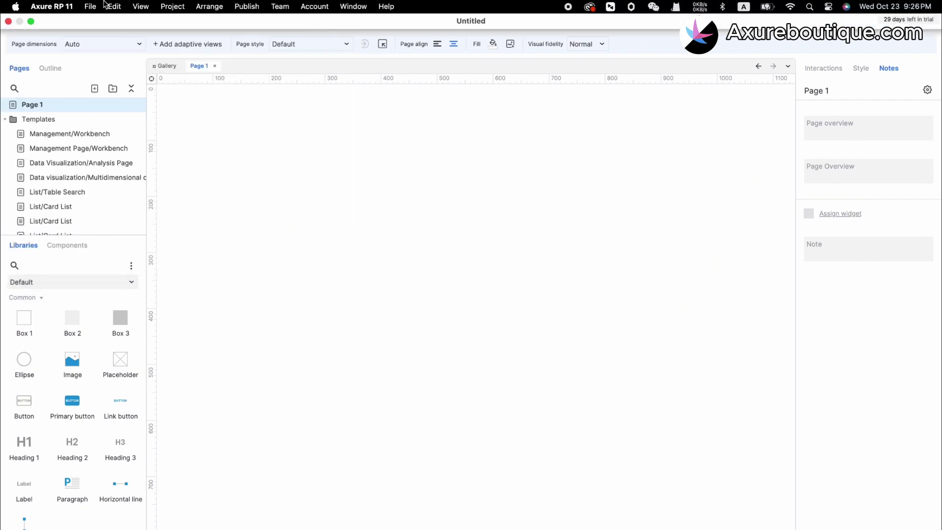
Recover the 10/23/2024 9:19:52 PM backup of Axure File.rp, saving it as Axure File_recovered.rp in the Axure Widget Library folder.
left_click(91, 7)
left_click(332, 276)
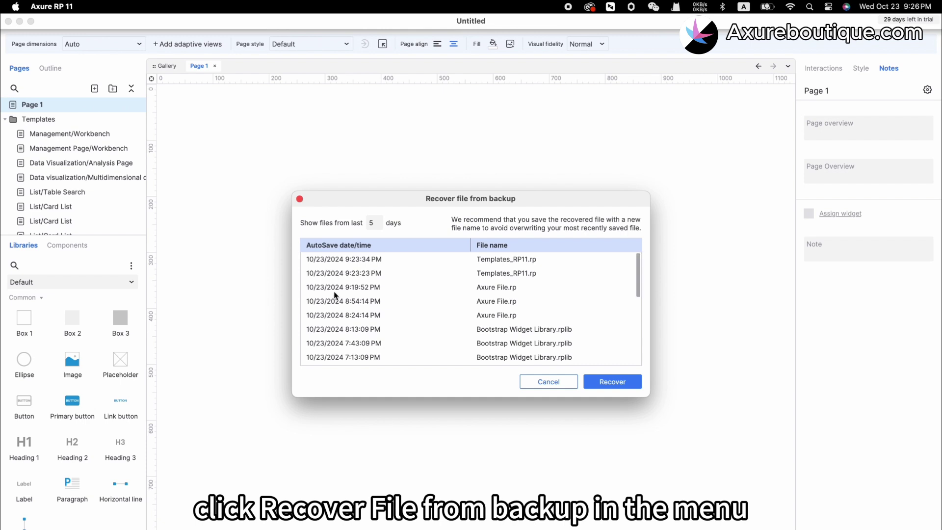
left_click(337, 290)
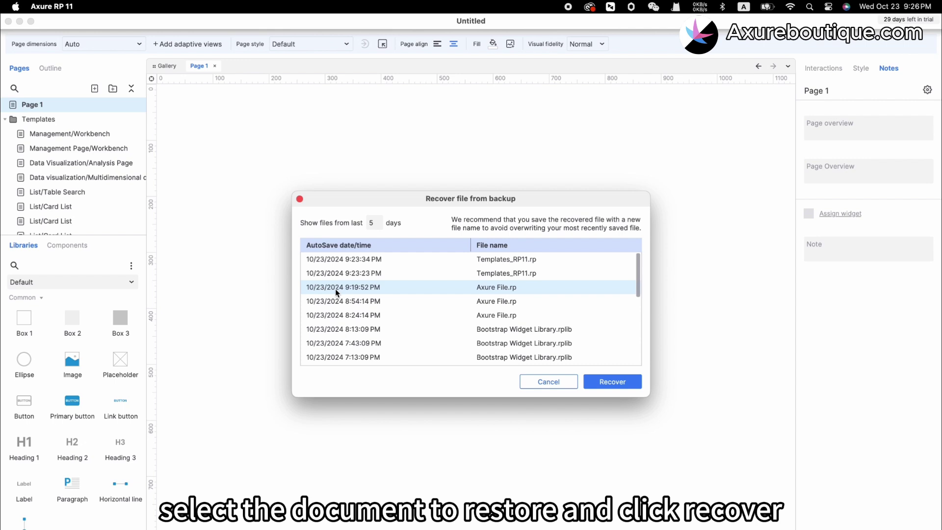
left_click(609, 382)
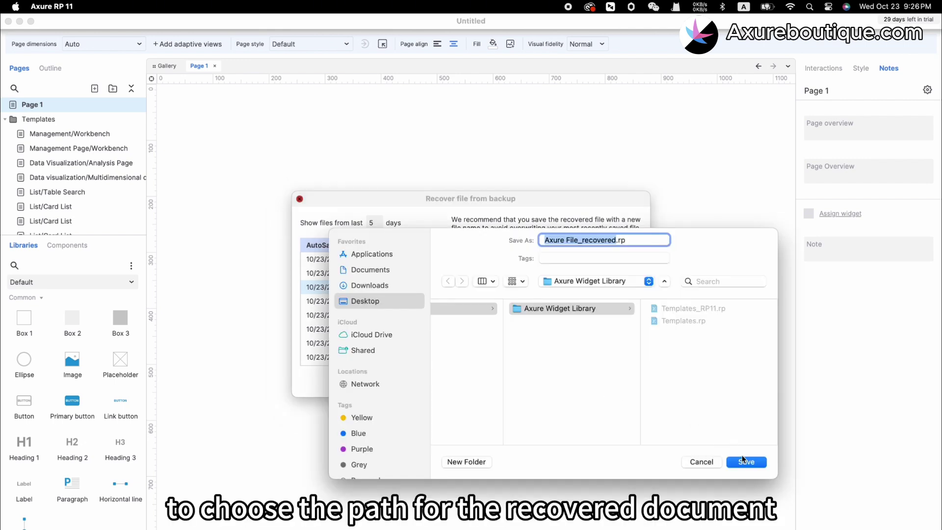
left_click(746, 462)
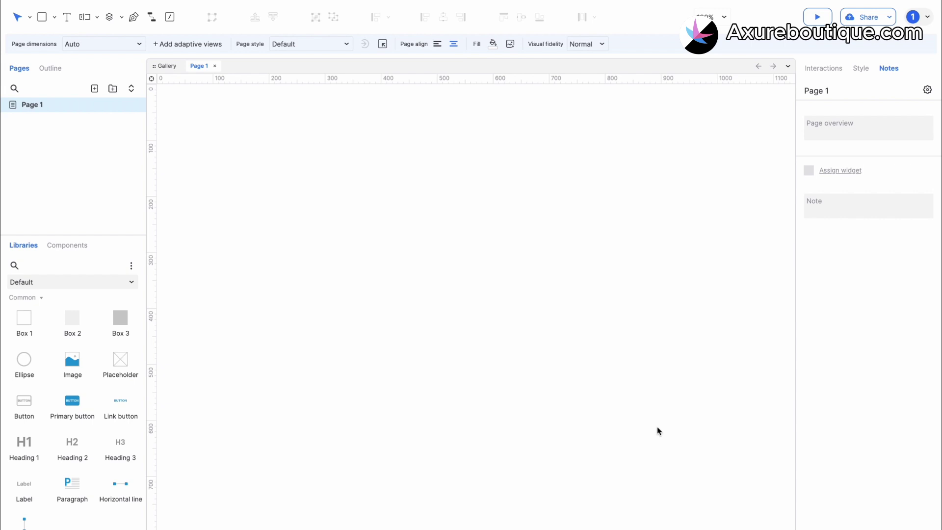
Open Templates_RP11.rp from the Axure Widget Library folder.
mouse_move(34, 4)
left_click(92, 7)
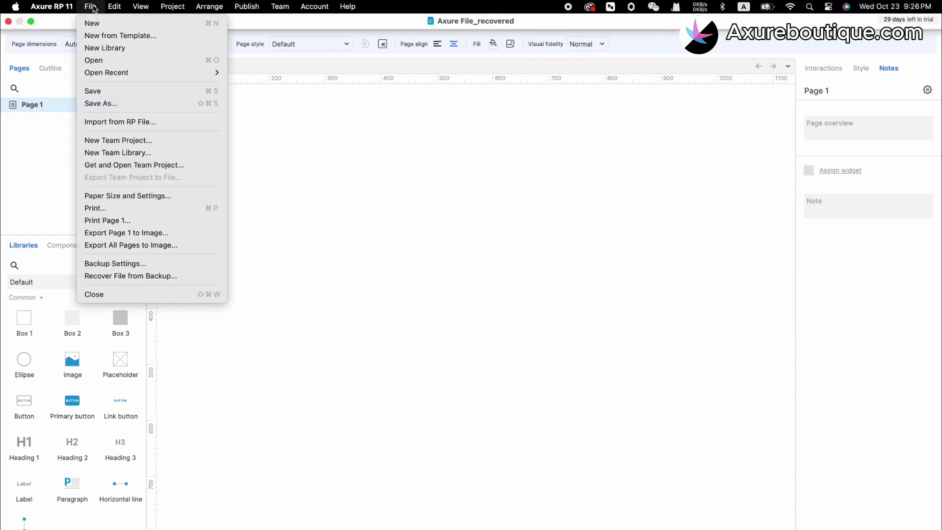
left_click(107, 60)
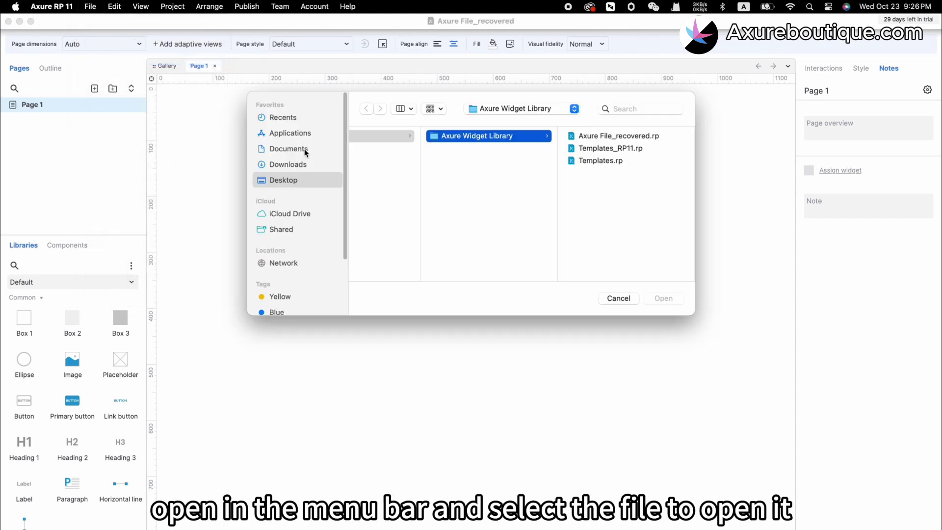
left_click(592, 148)
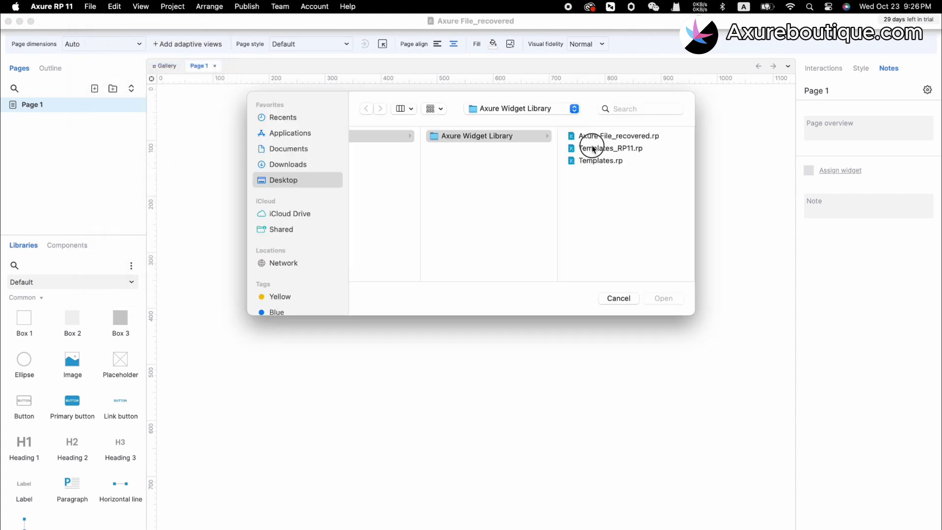
double_click(505, 149)
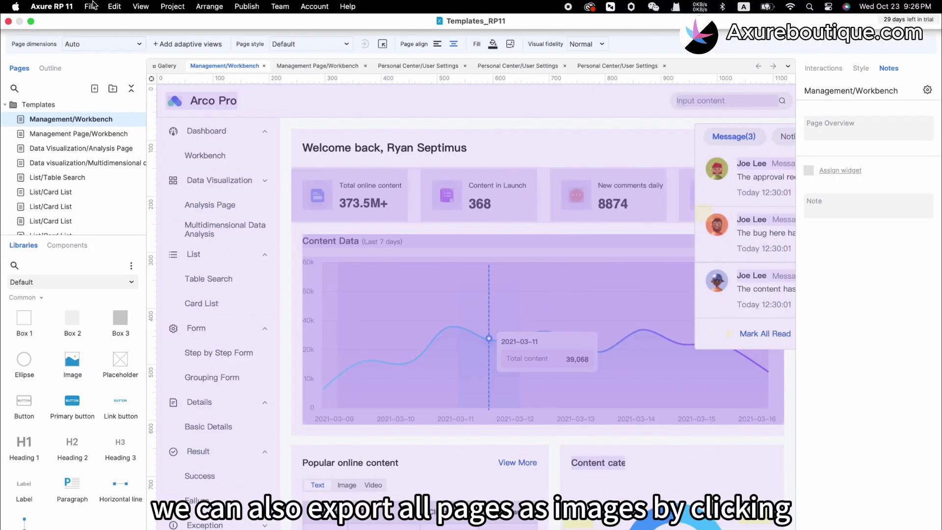
Export all pages as JPG images, using the Axure RP 11 folder as the target.
left_click(90, 7)
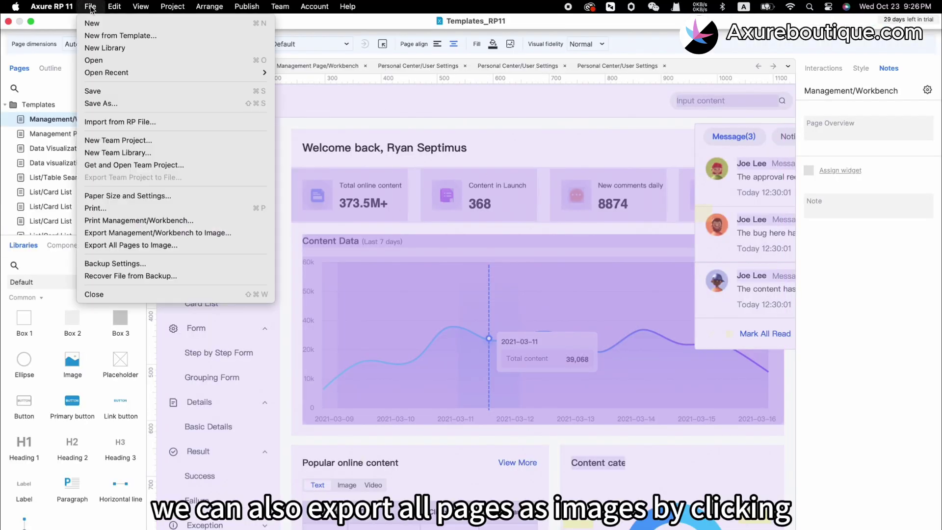
left_click(126, 249)
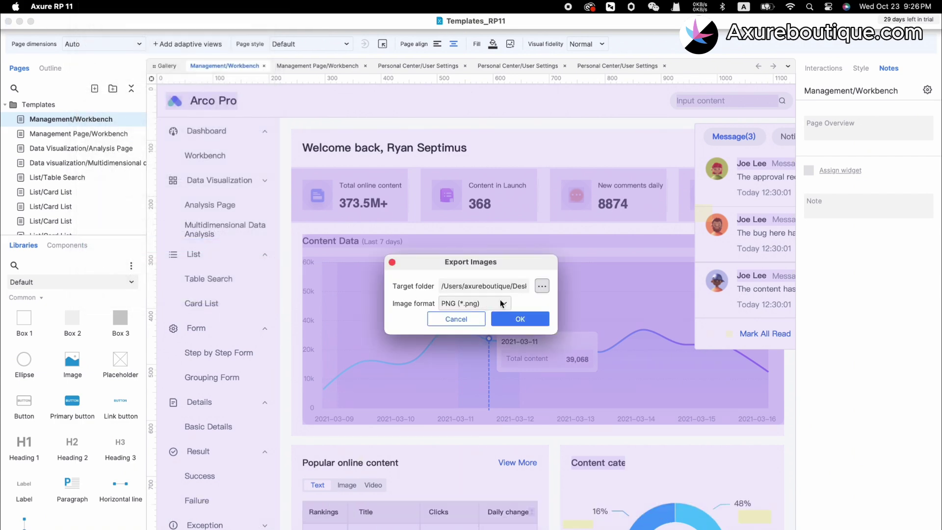
left_click(542, 287)
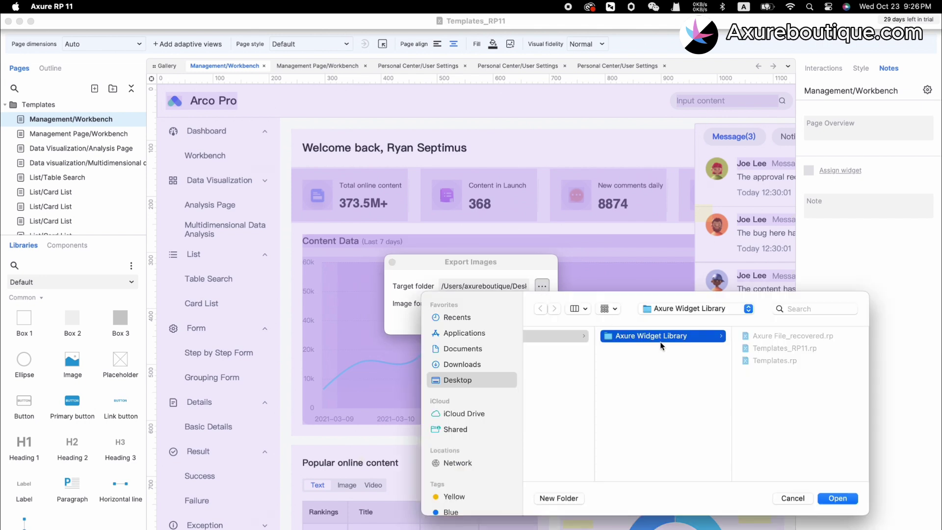
left_click(582, 336)
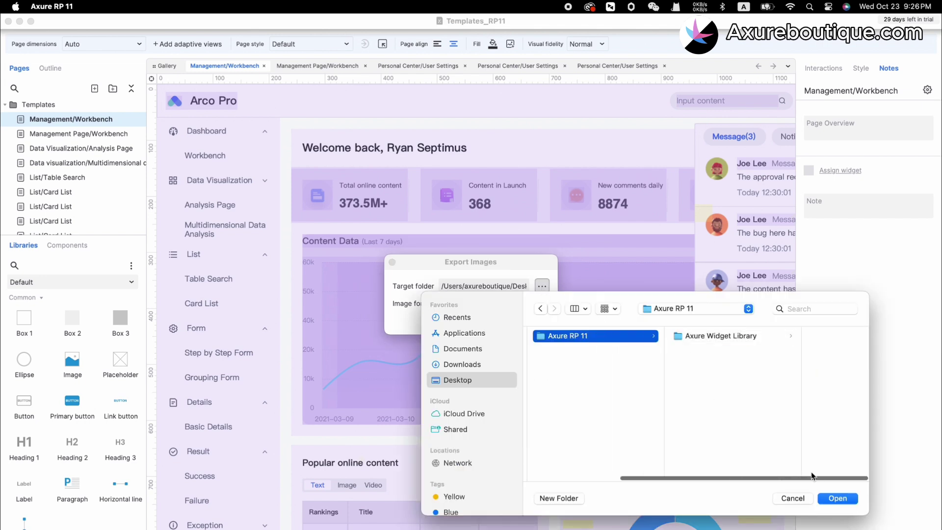
left_click(838, 498)
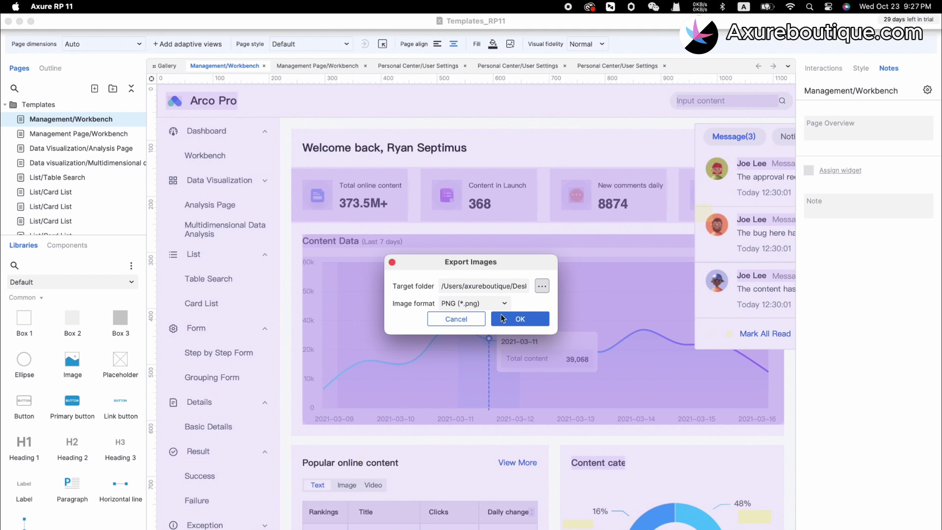
left_click(498, 305)
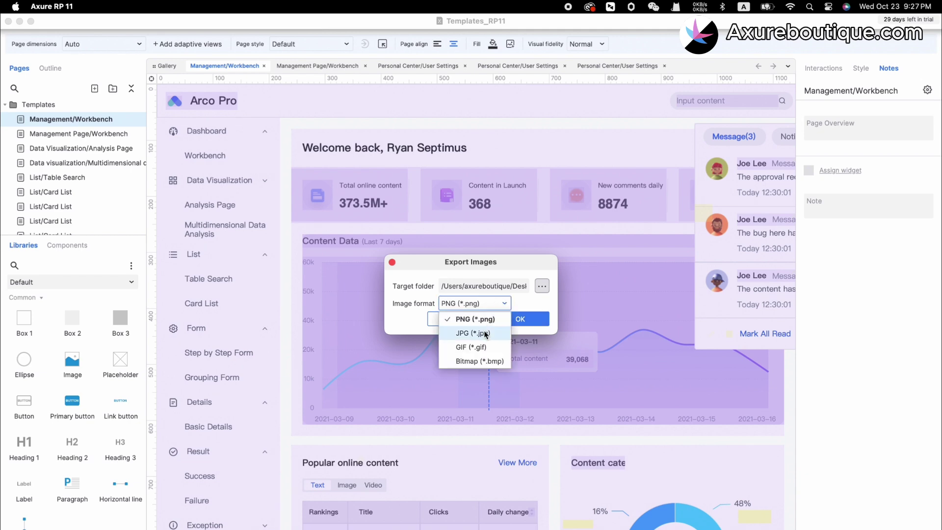
left_click(480, 332)
left_click(531, 322)
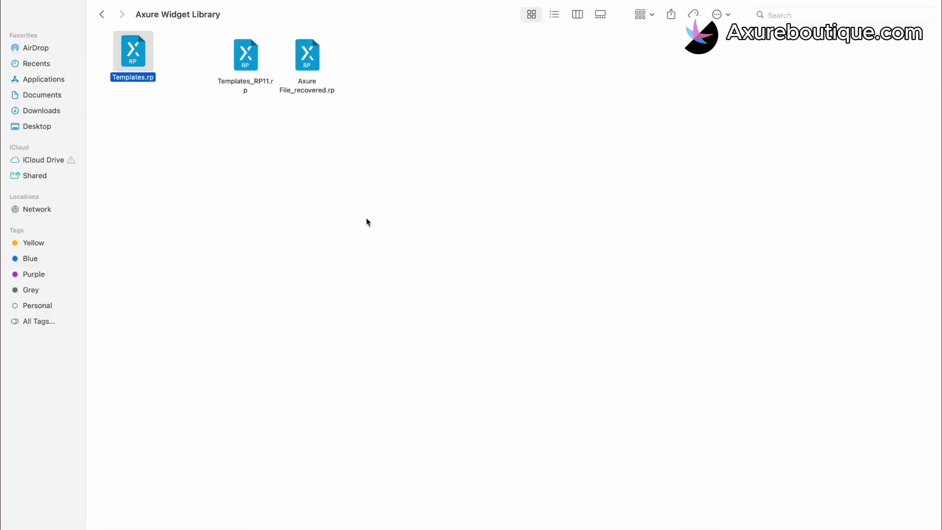
In Finder, go up to the Axure RP 11 folder and check the exported page images.
left_click(183, 101)
left_click(102, 15)
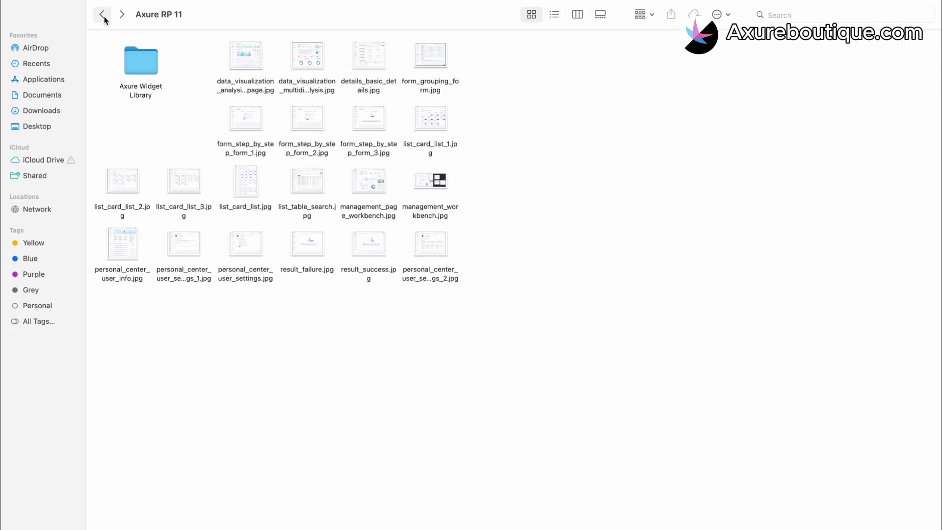
left_click(236, 61)
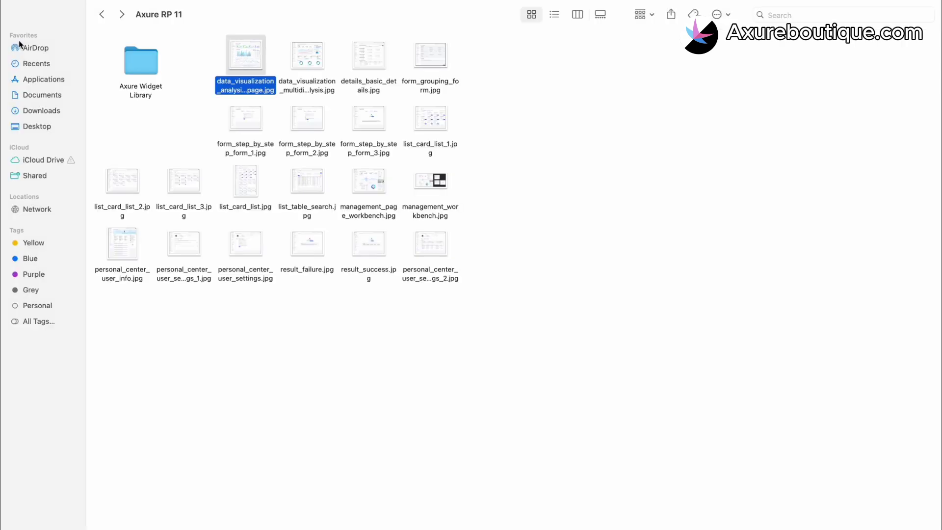
Return to Axure RP 11 and create a new file from the UX prototyping template.
key("ctrl+Right")
mouse_move(63, 10)
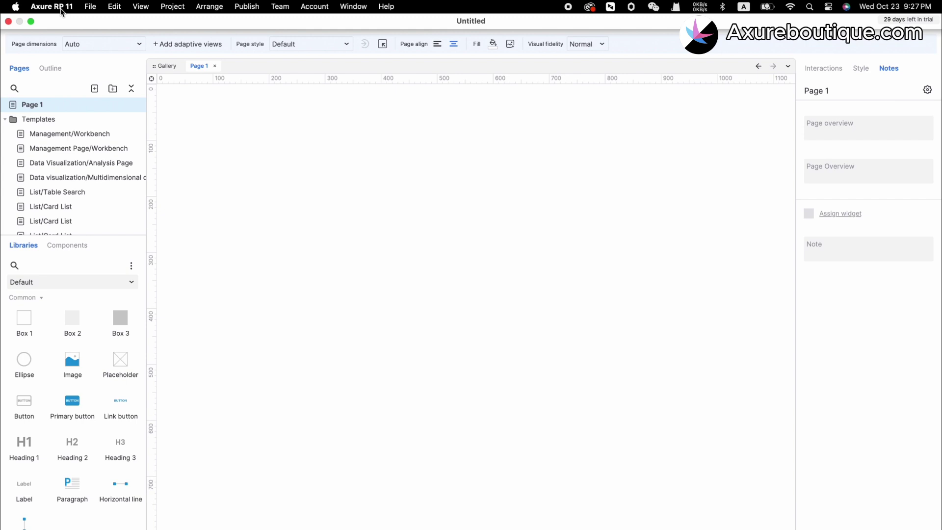
left_click(91, 7)
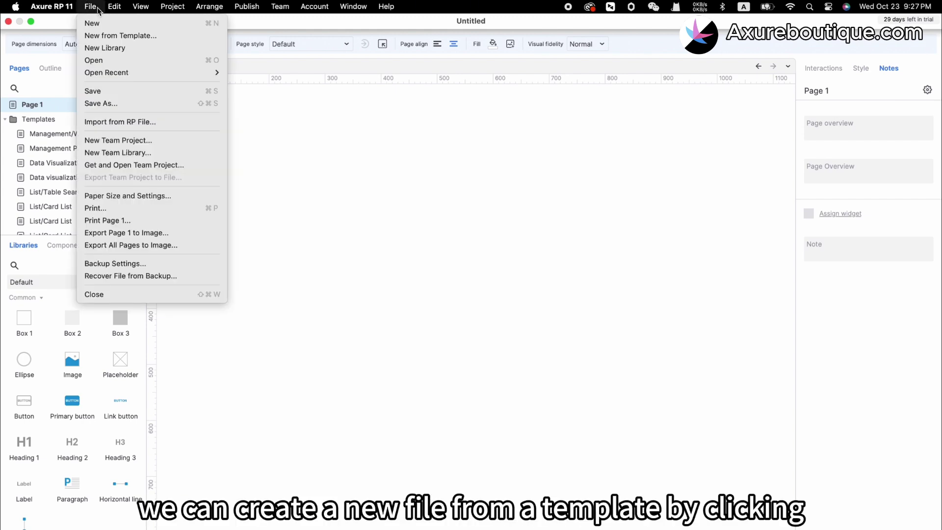
left_click(105, 37)
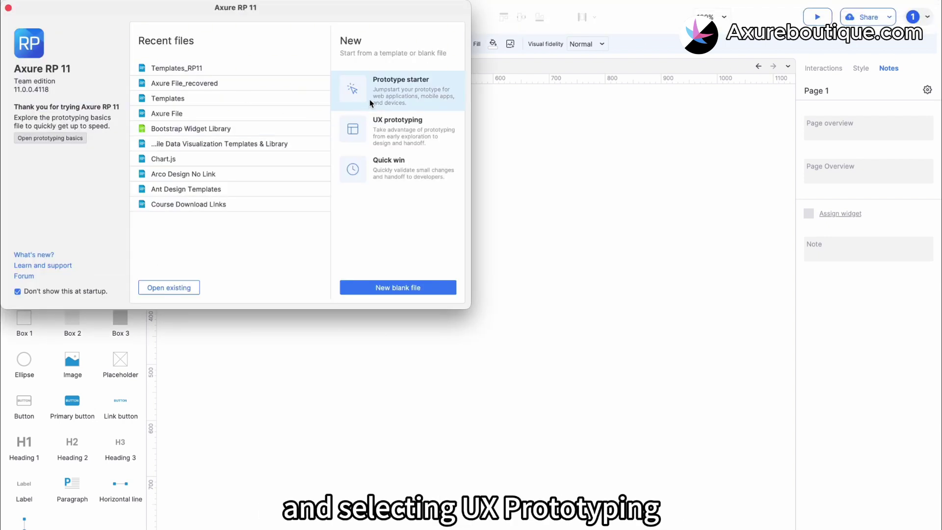
left_click(374, 122)
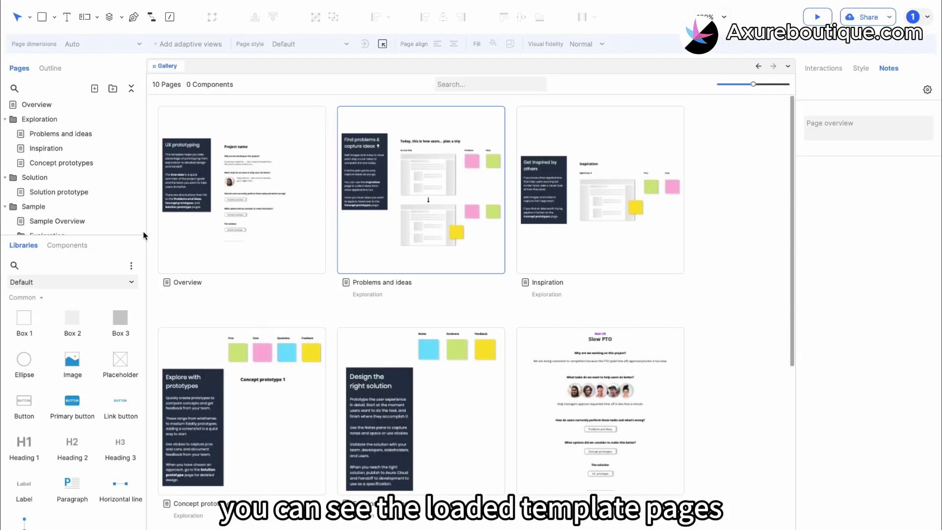
Look through the template's Problems and ideas page and Sample problems and ideas page.
left_click(81, 135)
scroll(84, 148, "down", 4)
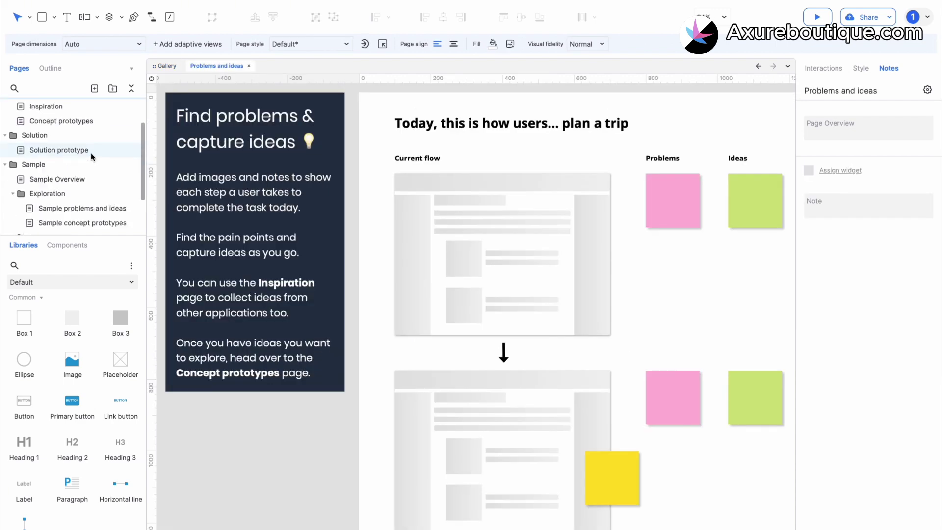
left_click(84, 151)
scroll(192, 213, "down", 8)
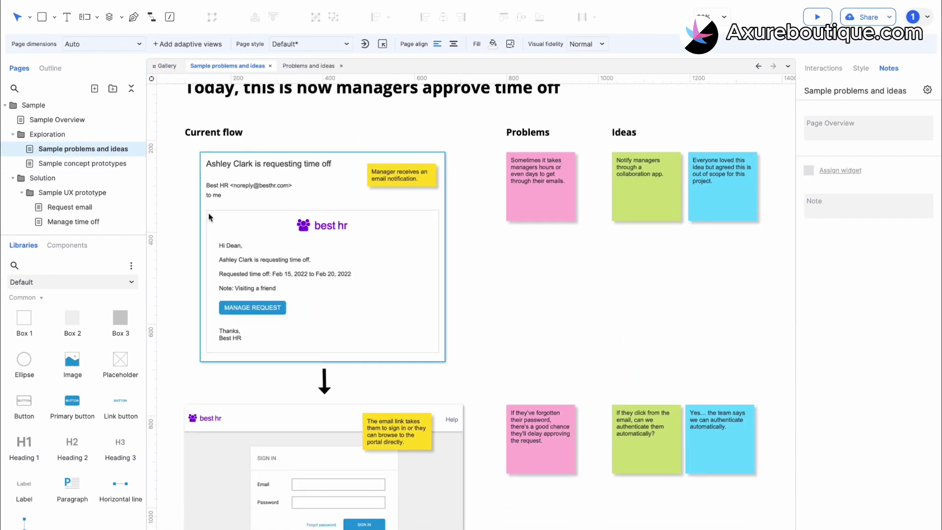